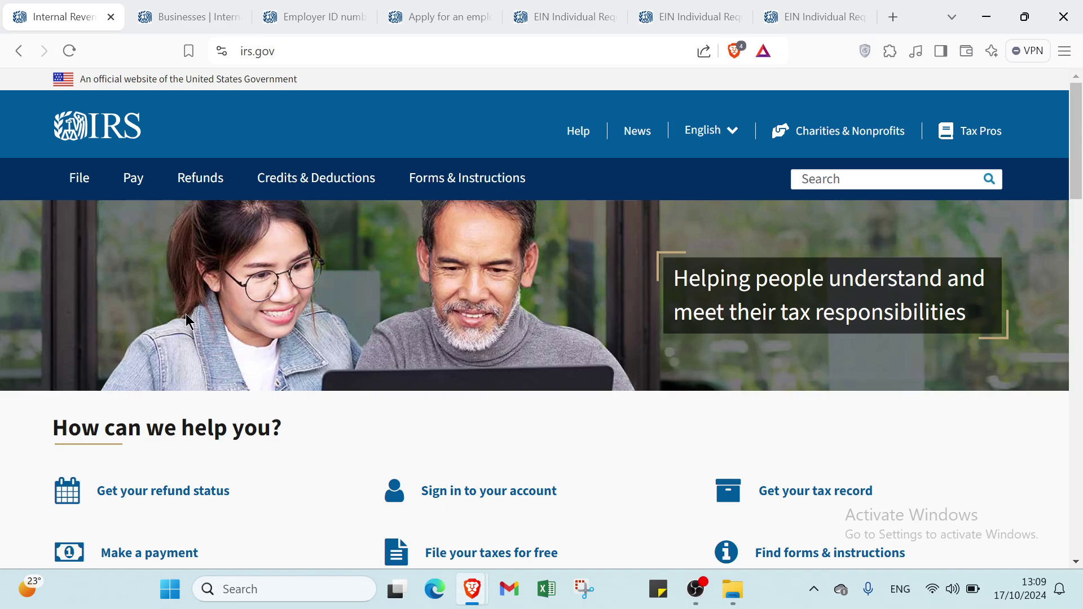
# - Look through the IRS home page, including its help links, tools and applications, and news sections
pyautogui.scroll(-1, 187, 314)
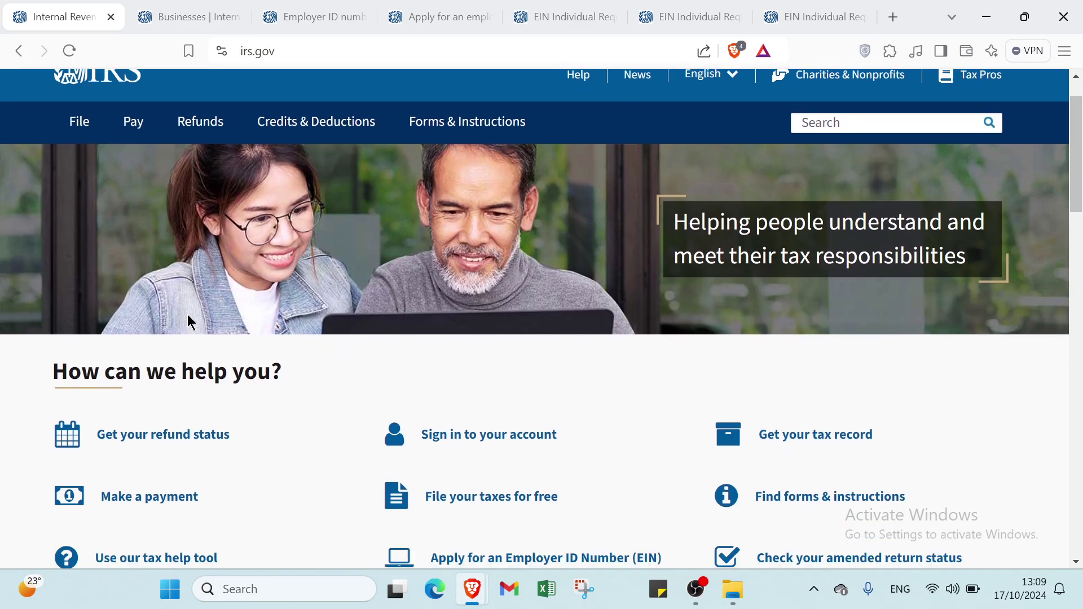
pyautogui.scroll(-8, 195, 324)
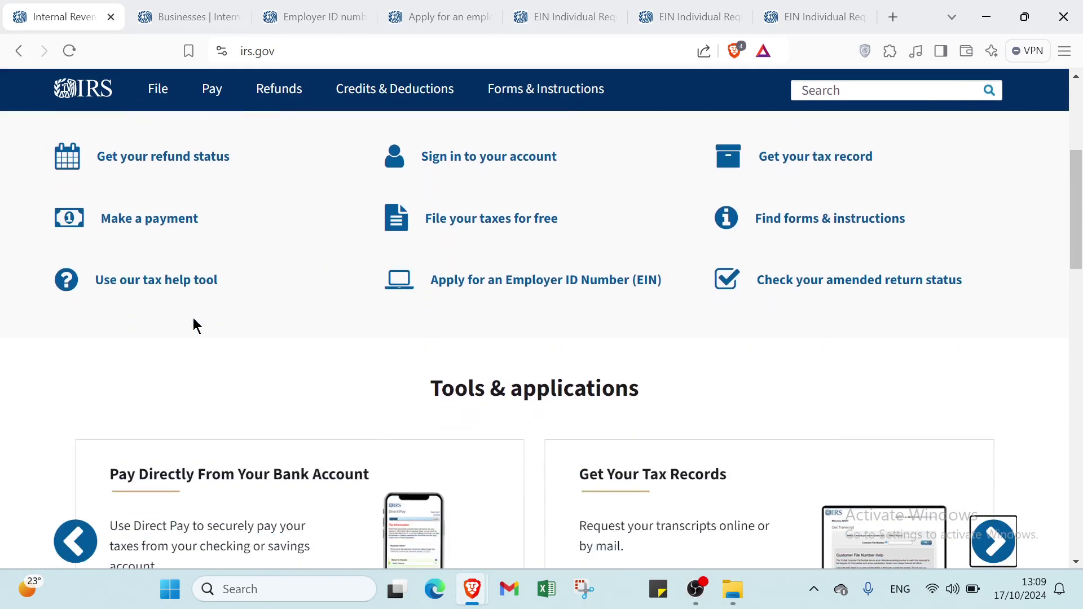
pyautogui.scroll(-4, 194, 317)
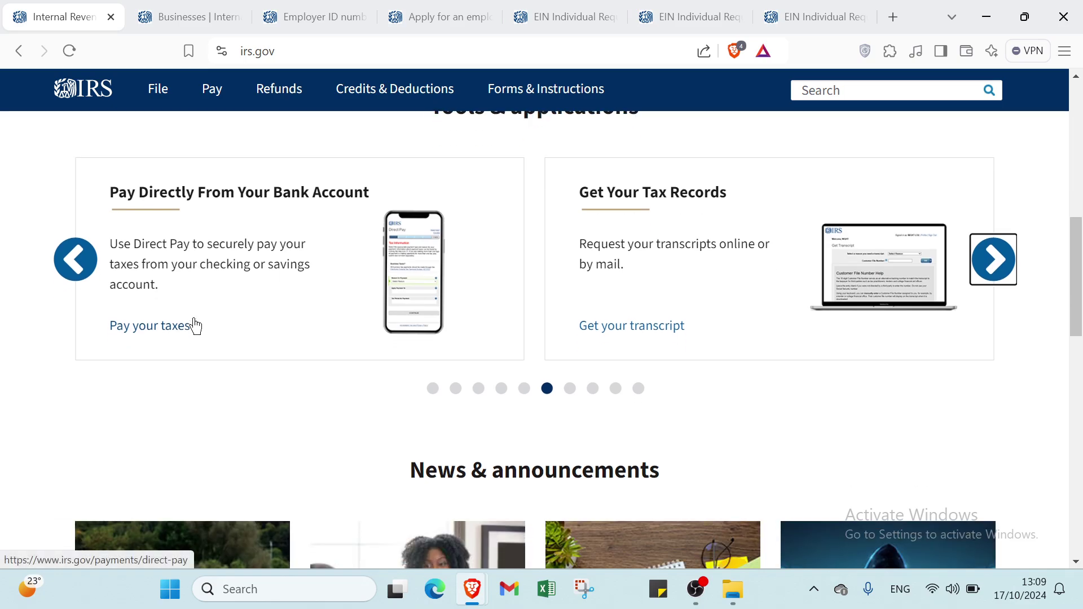
pyautogui.scroll(-3, 196, 326)
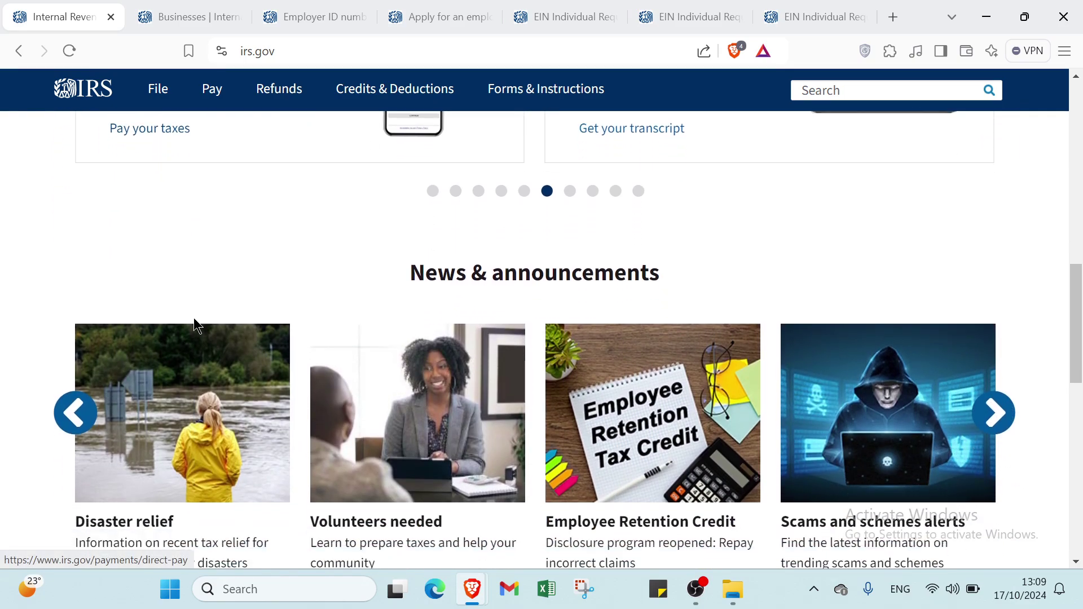
pyautogui.scroll(-2, 196, 327)
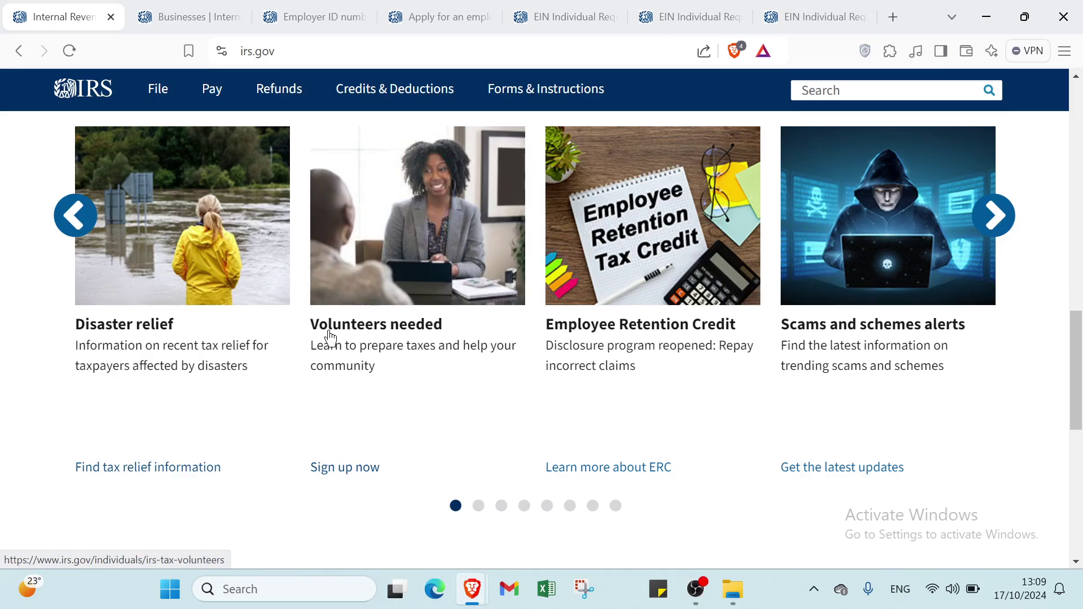
pyautogui.scroll(15, 330, 339)
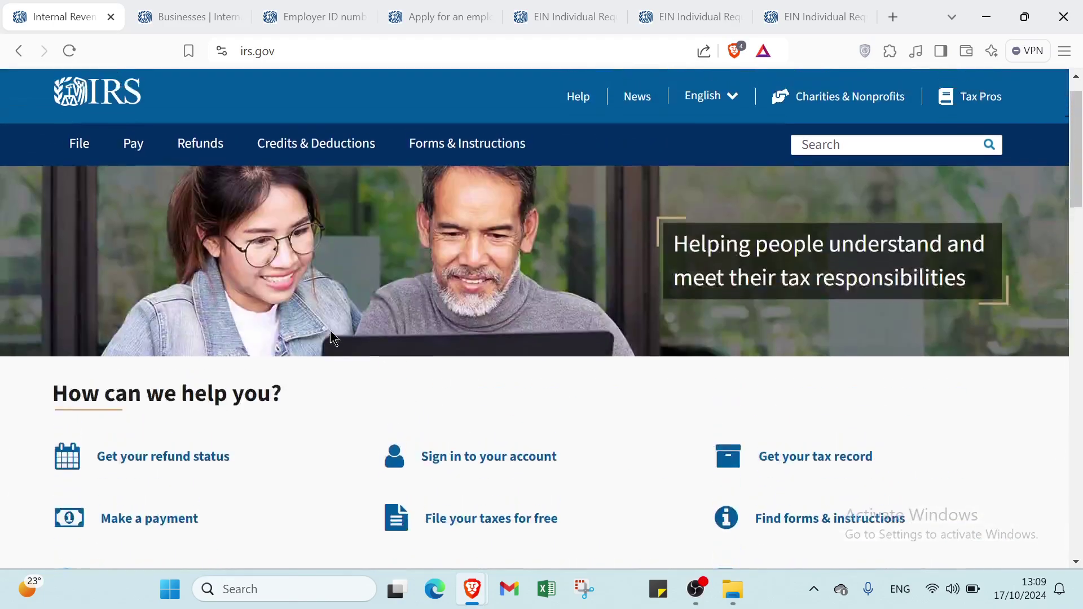
pyautogui.scroll(-4, 457, 459)
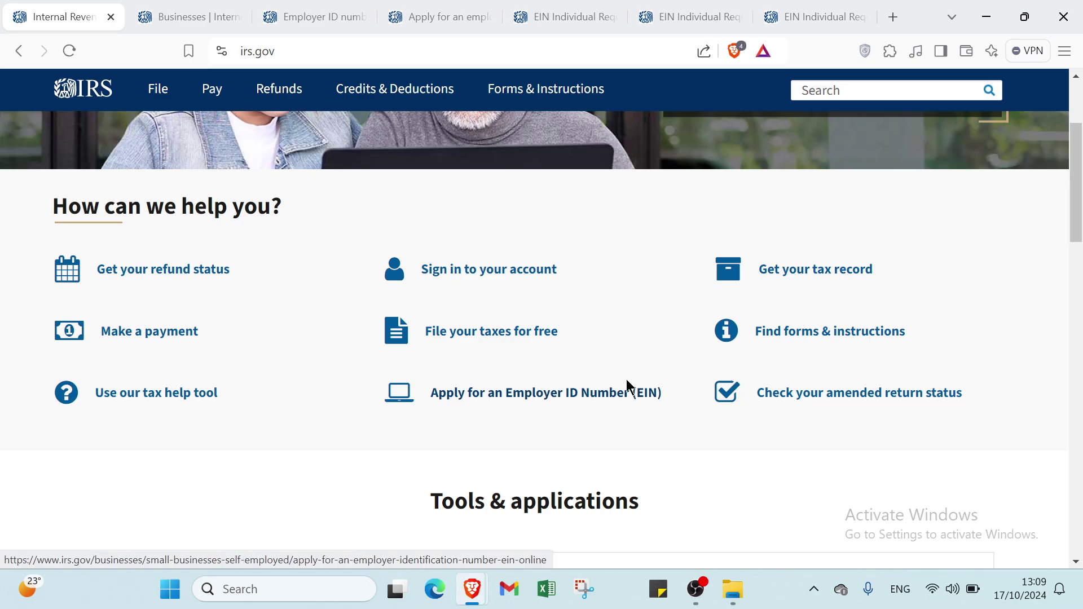
pyautogui.scroll(4, 615, 395)
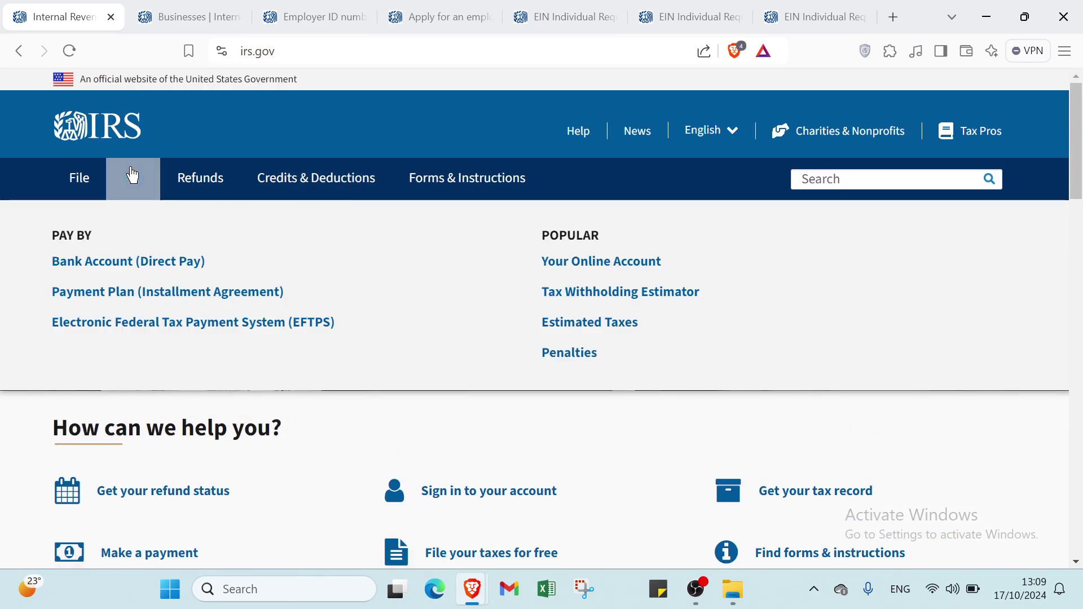
# - Open the Business & Self Employed tax information page and review its topic sections
pyautogui.moveTo(90, 189)
pyautogui.click(125, 297)
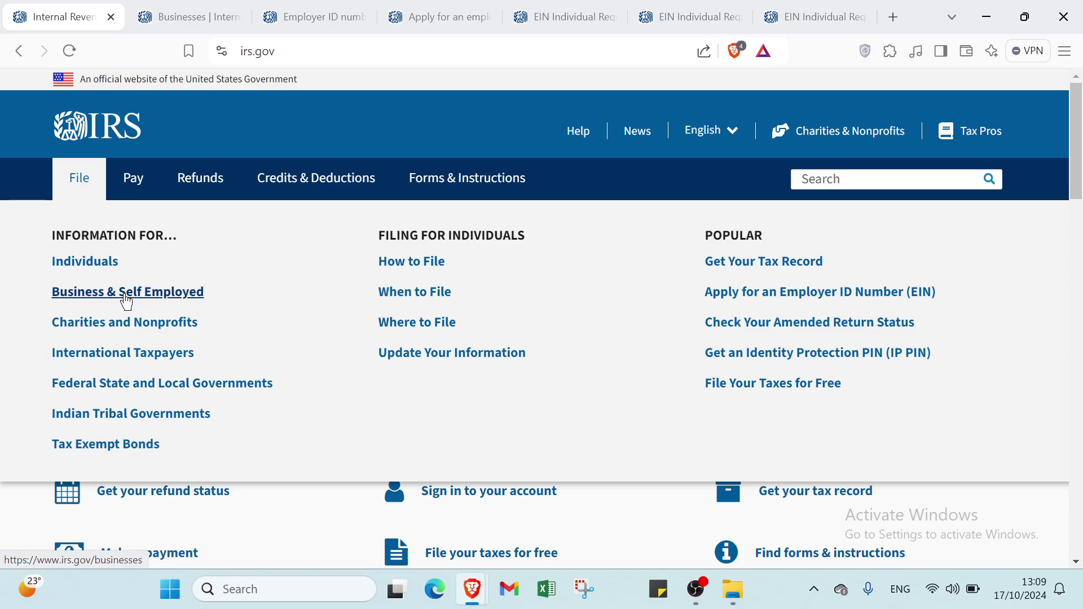
pyautogui.click(126, 302)
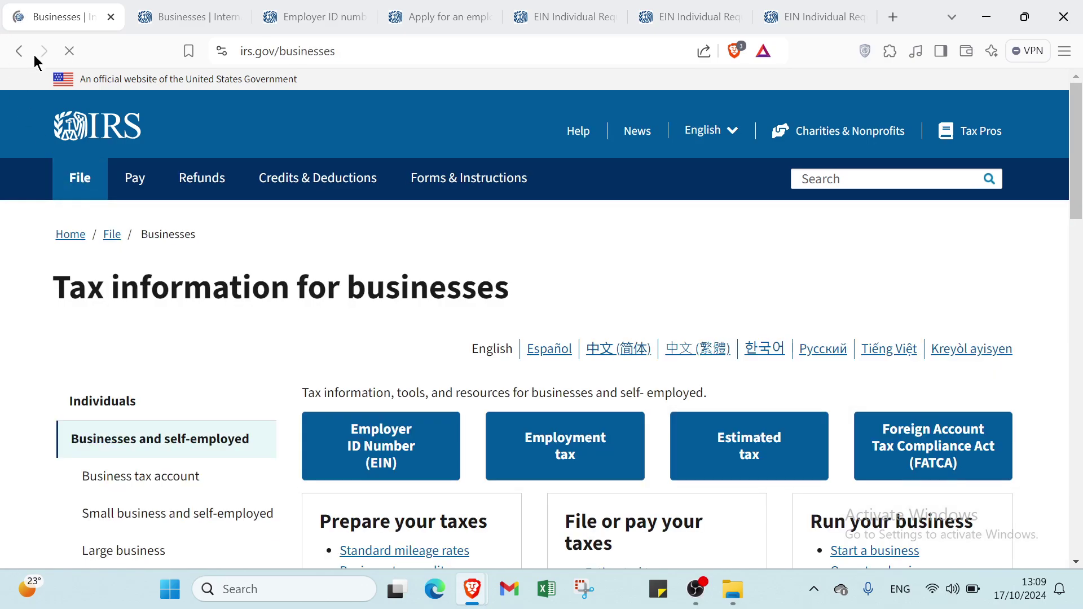
pyautogui.click(23, 53)
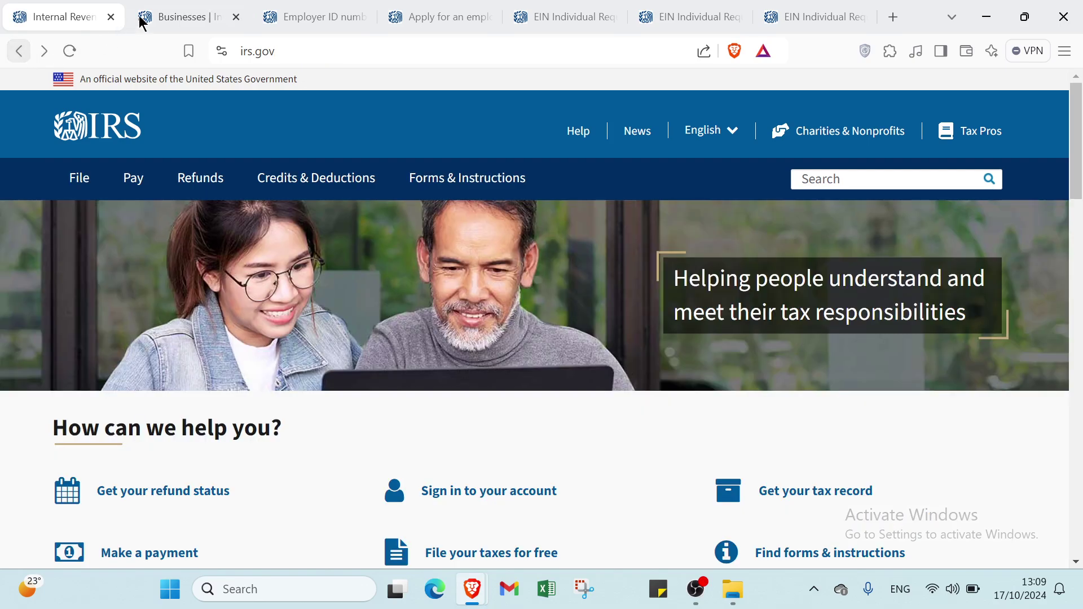
pyautogui.click(170, 17)
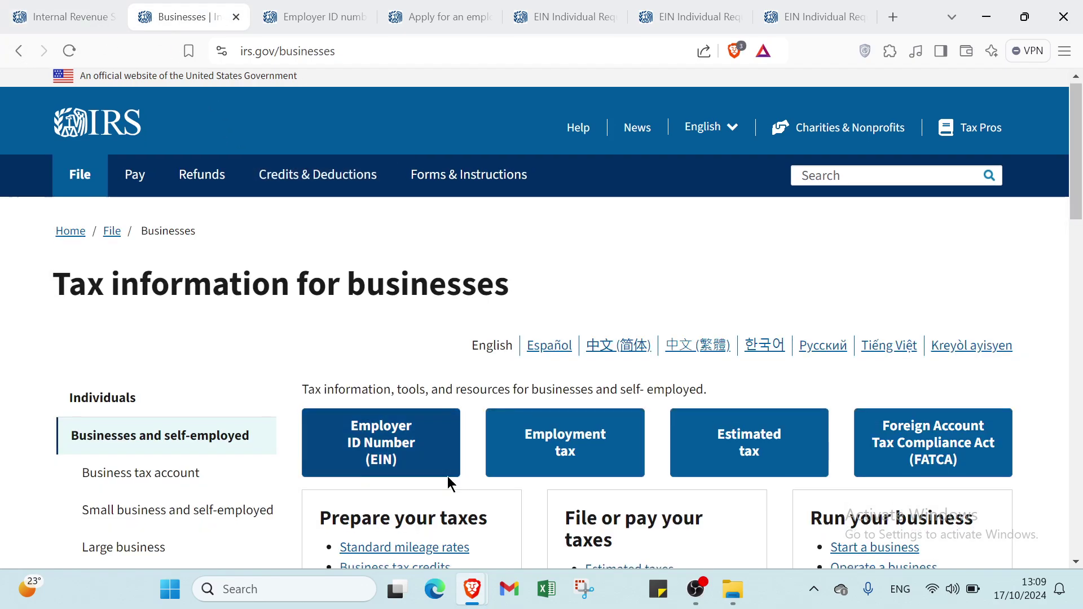
pyautogui.scroll(-1, 448, 483)
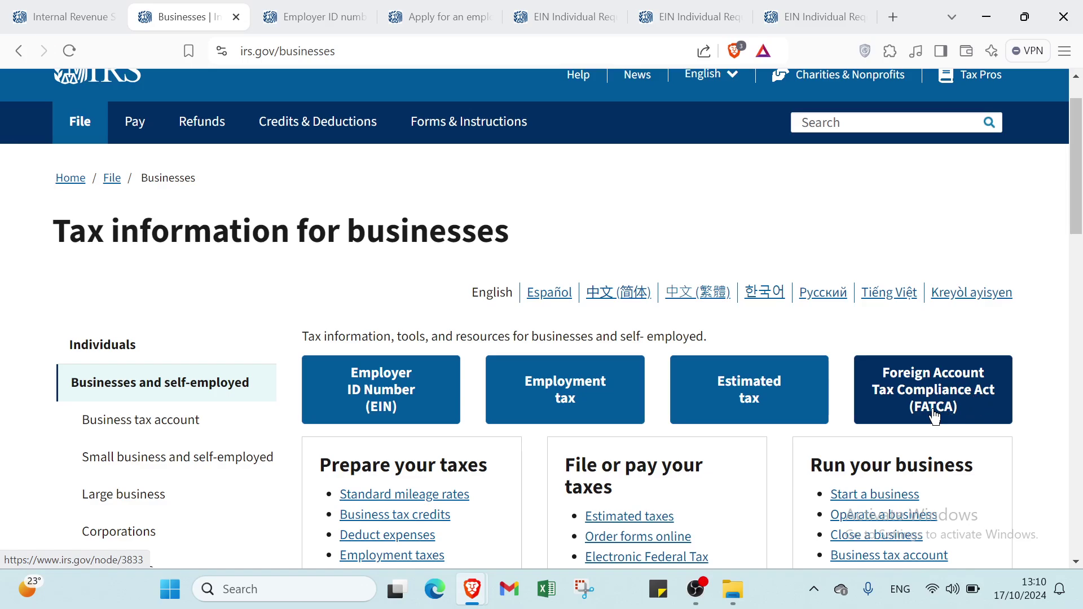
pyautogui.scroll(-4, 930, 417)
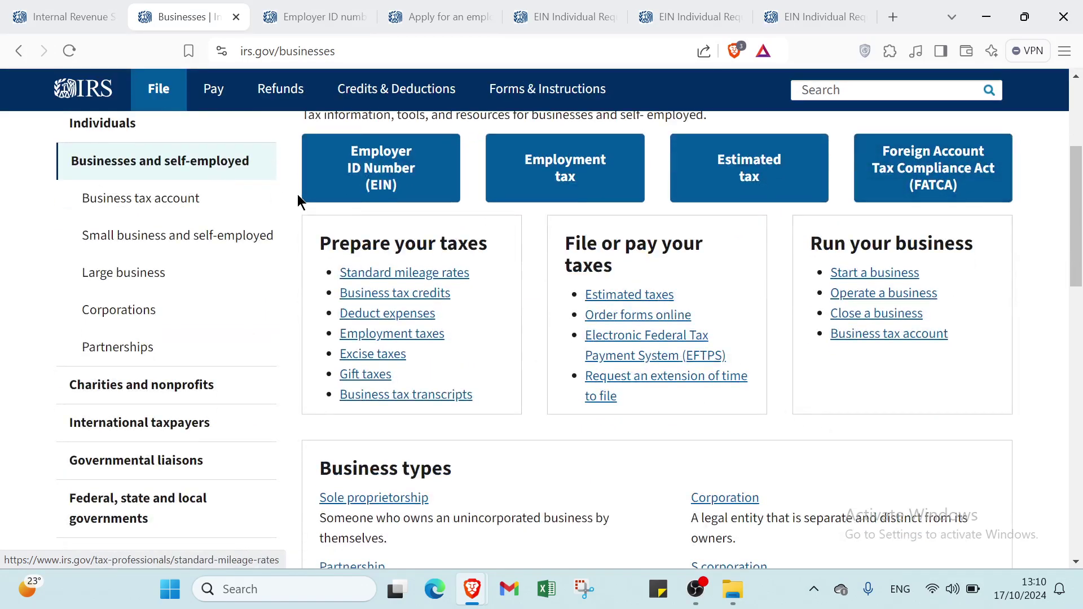
# - Open the Employer ID numbers page and review the EIN description, related topic links and online application option
pyautogui.click(316, 17)
pyautogui.scroll(8, 485, 326)
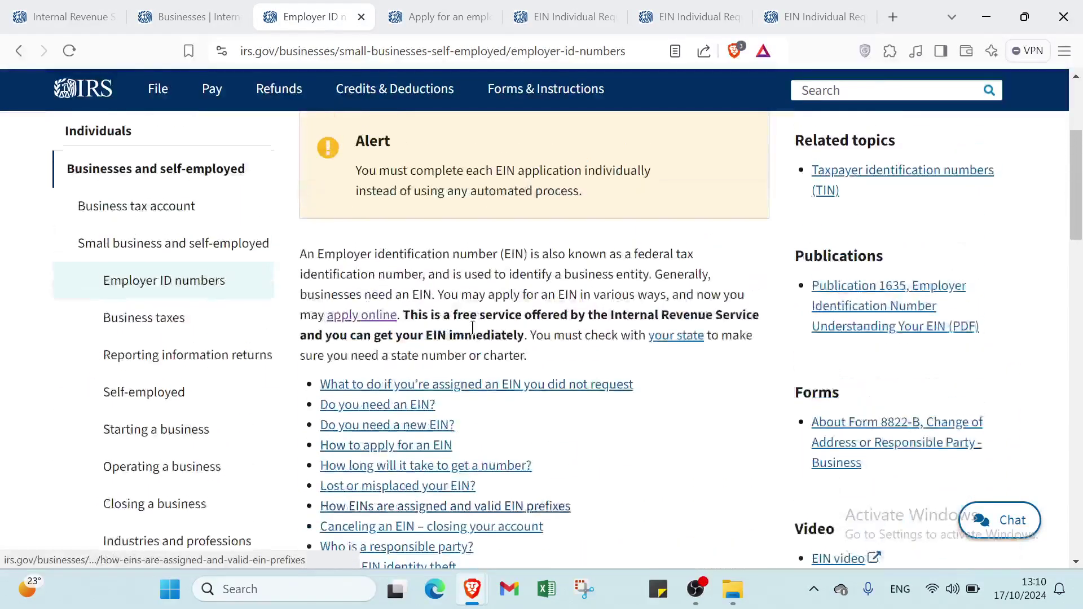
pyautogui.scroll(-5, 466, 321)
pyautogui.scroll(-1, 466, 320)
pyautogui.scroll(2, 464, 325)
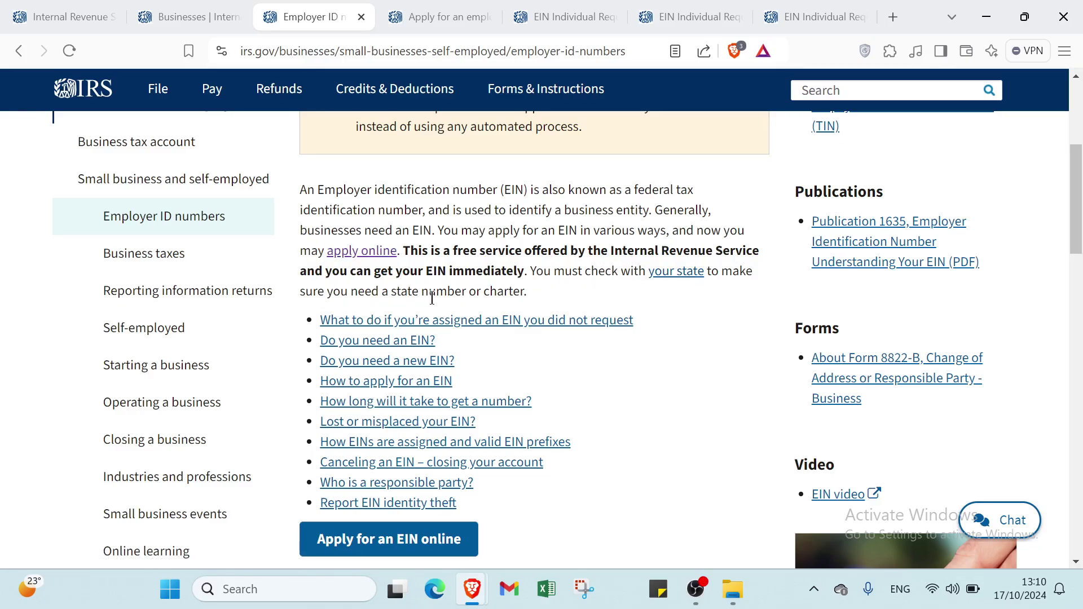
pyautogui.scroll(-2, 541, 319)
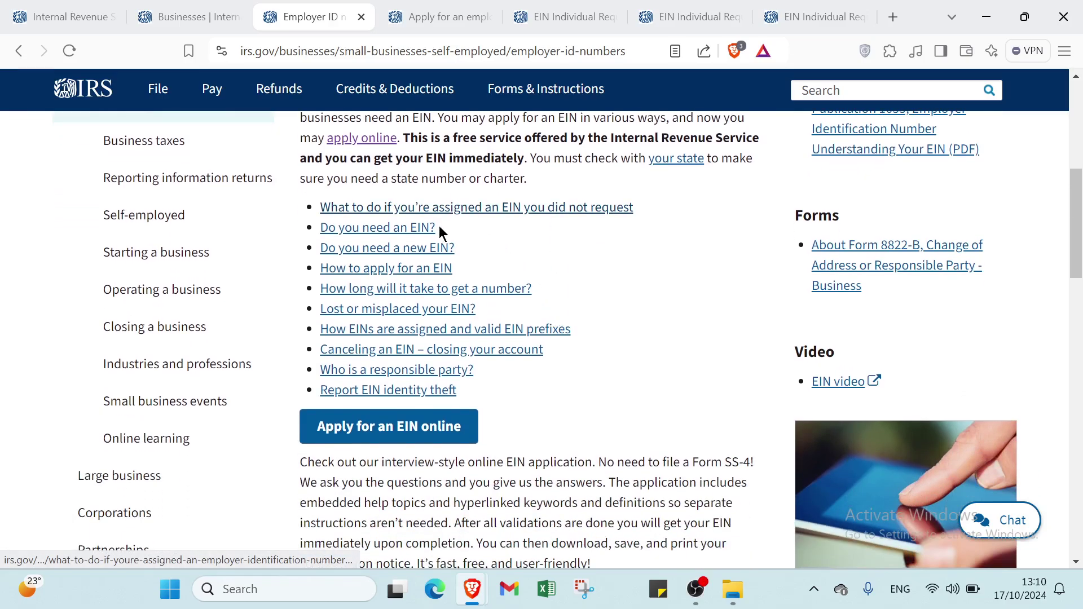
pyautogui.scroll(-1, 438, 229)
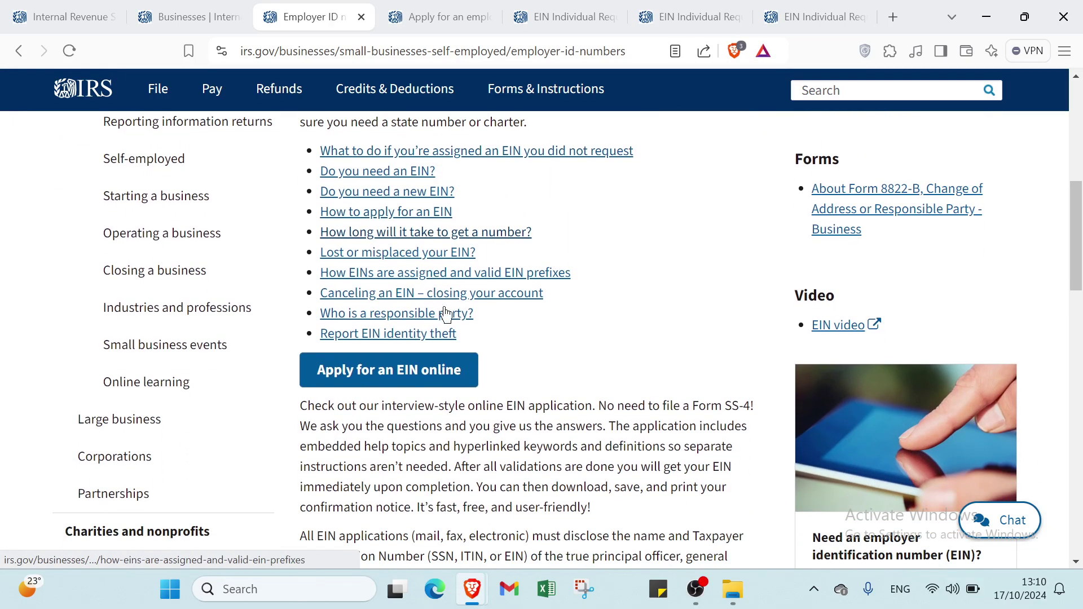
# - Open the page for applying for an EIN online and read its hours of operation and three application steps
pyautogui.click(464, 381)
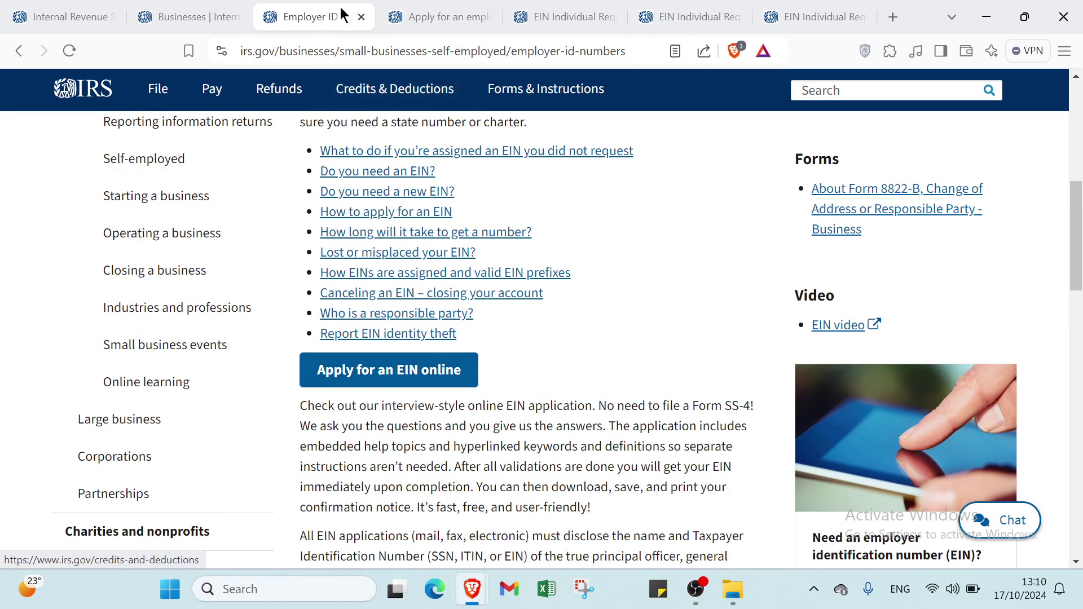
pyautogui.scroll(10, 394, 418)
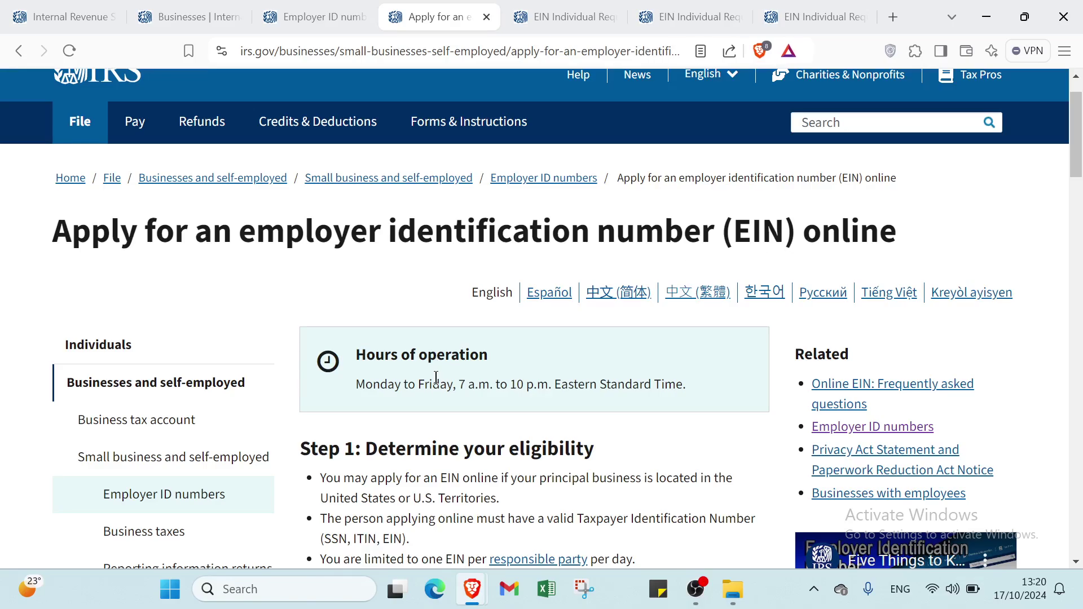
pyautogui.scroll(-2, 437, 377)
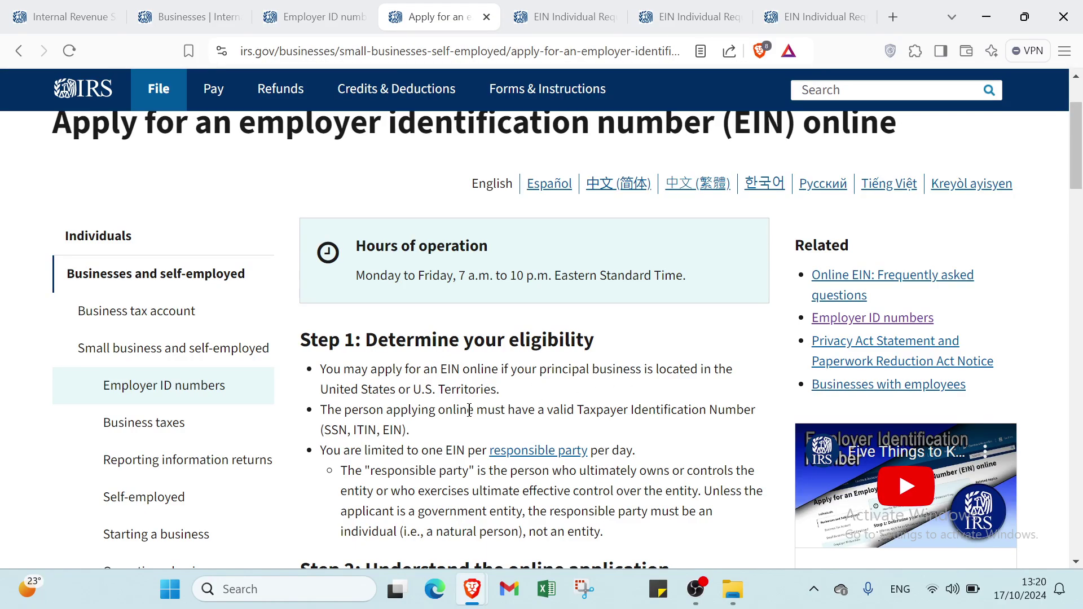
pyautogui.scroll(-1, 344, 409)
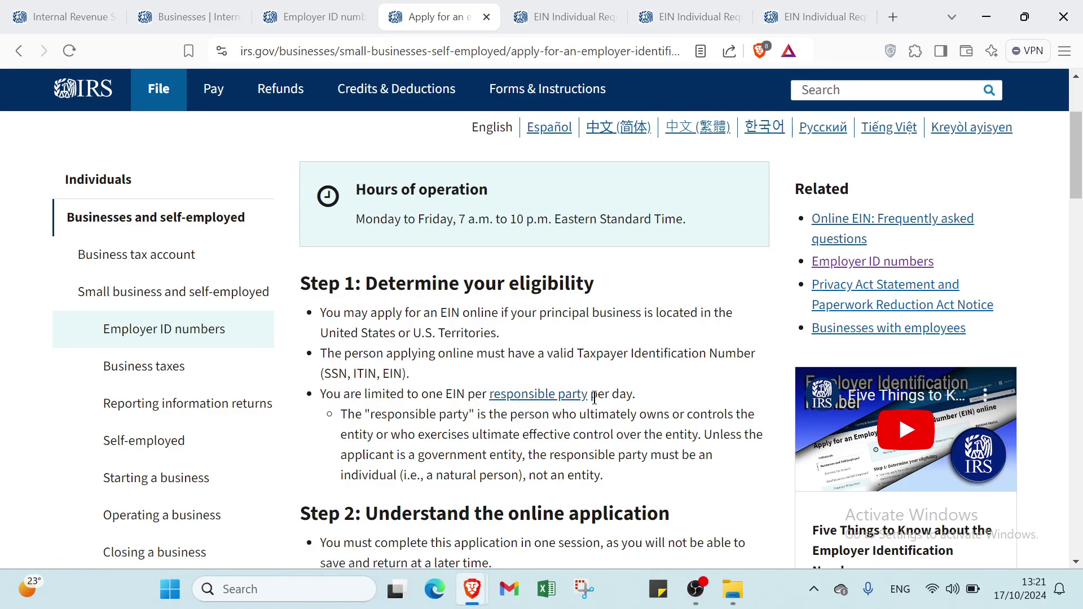
pyautogui.scroll(-3, 477, 439)
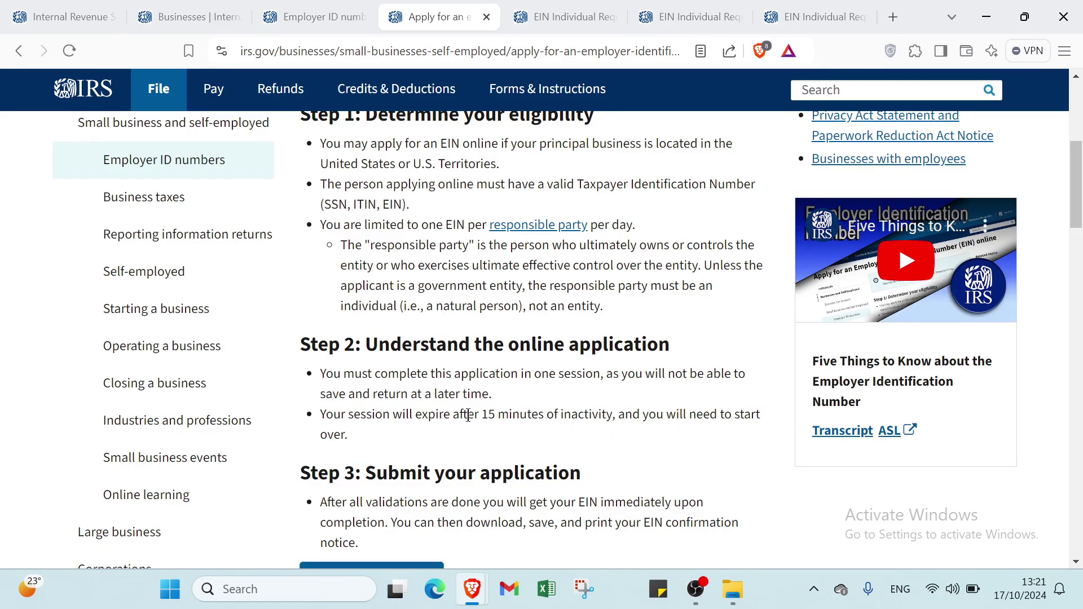
pyautogui.scroll(-2, 345, 458)
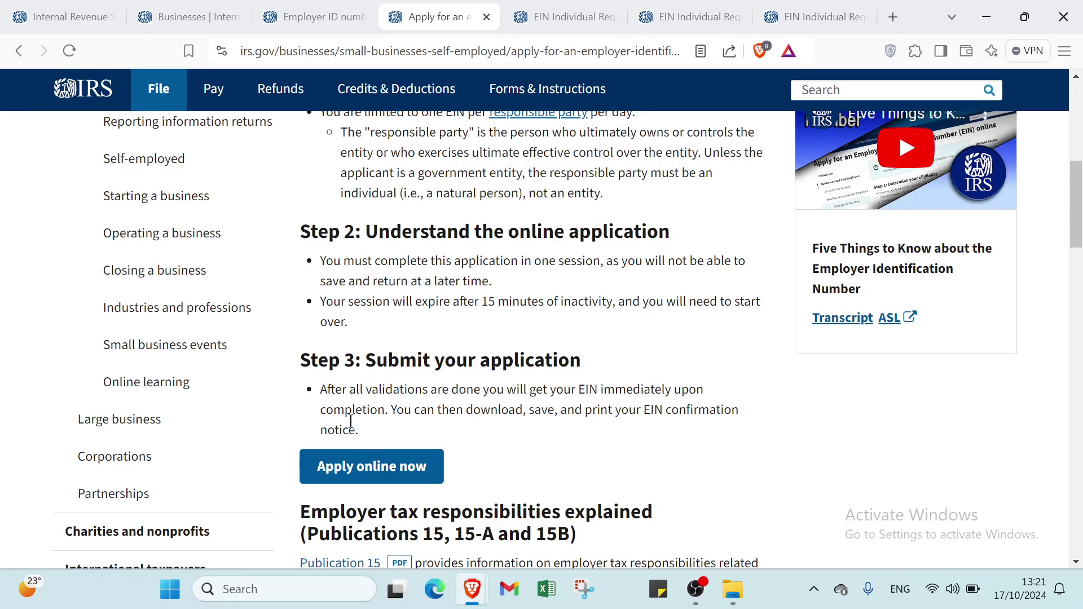
pyautogui.scroll(-2, 356, 426)
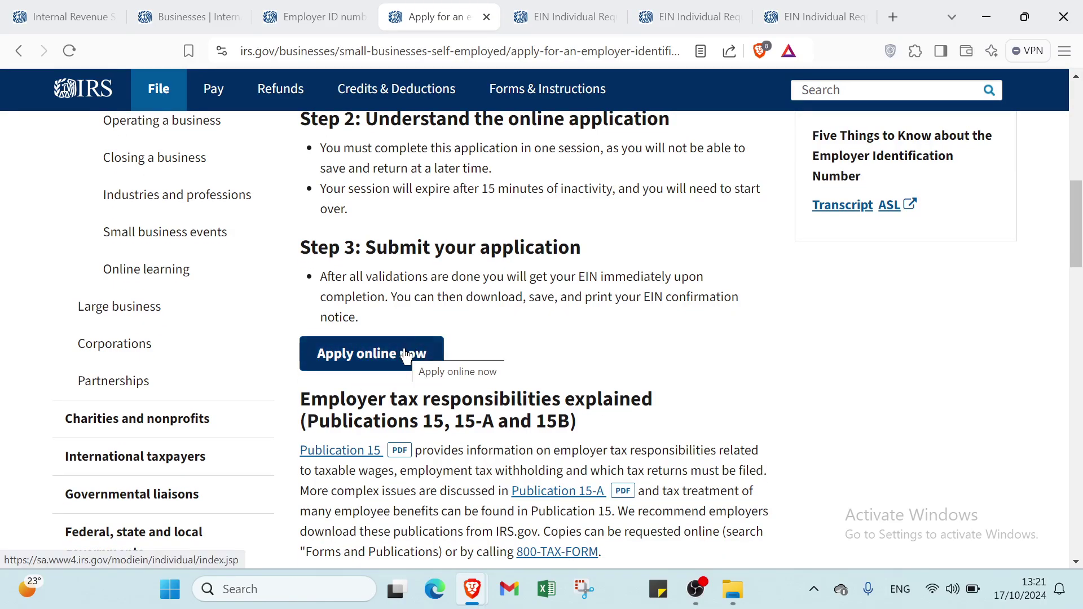
# - Open the EIN Assistant, read its introductory information and restrictions, and bring up the legal structure choices
pyautogui.click(547, 18)
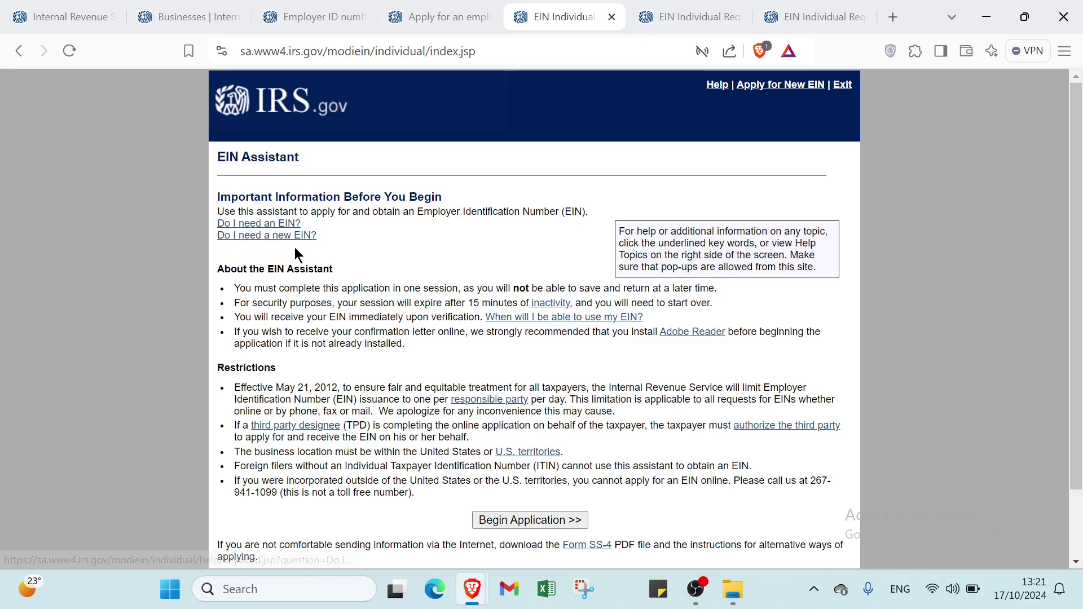
pyautogui.scroll(-1, 240, 226)
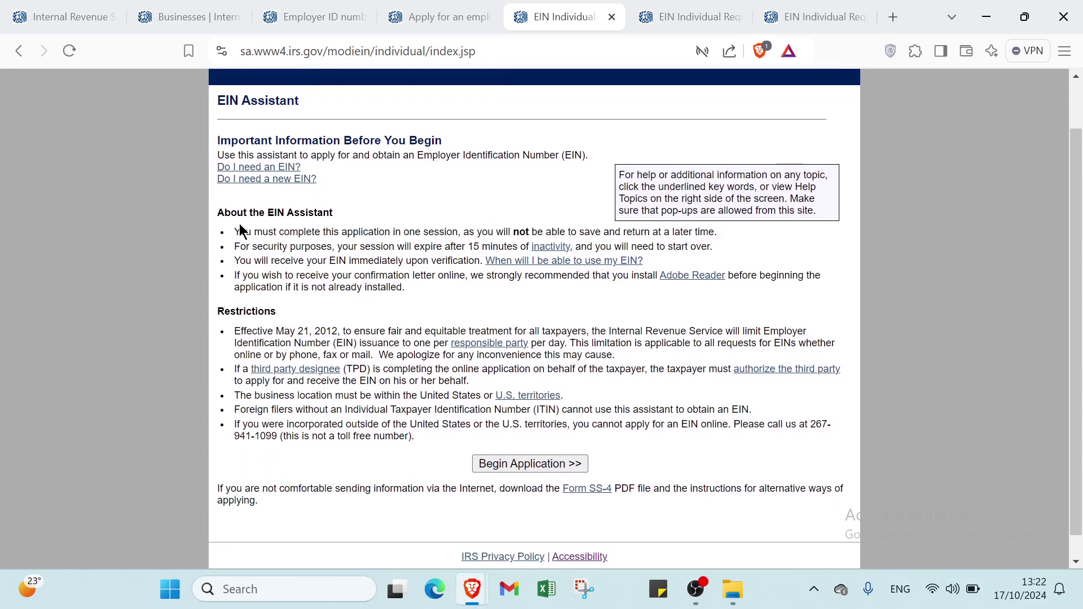
pyautogui.scroll(-1, 239, 223)
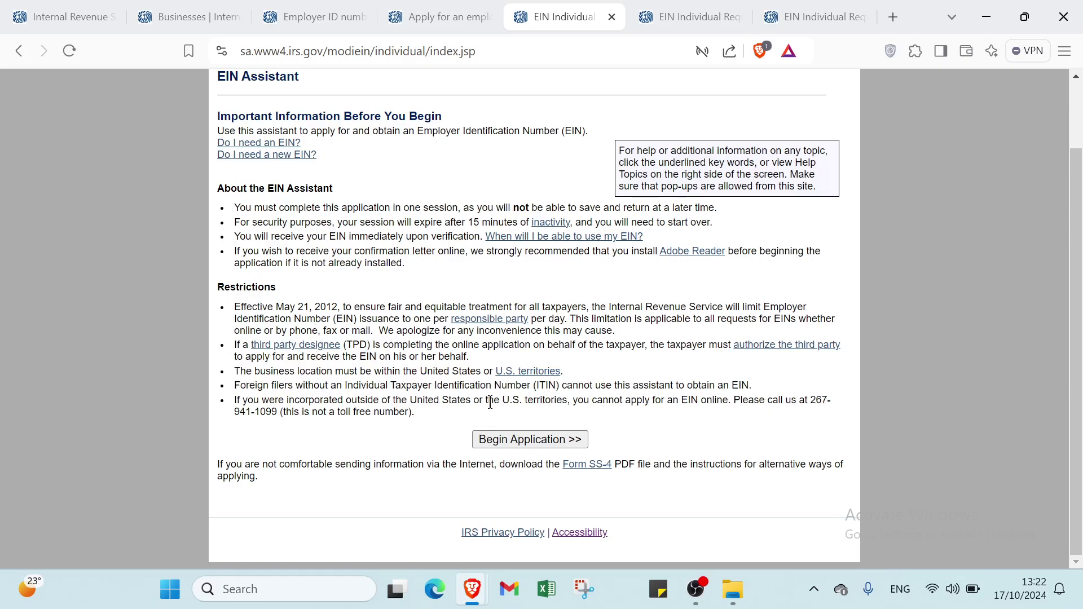
pyautogui.click(643, 8)
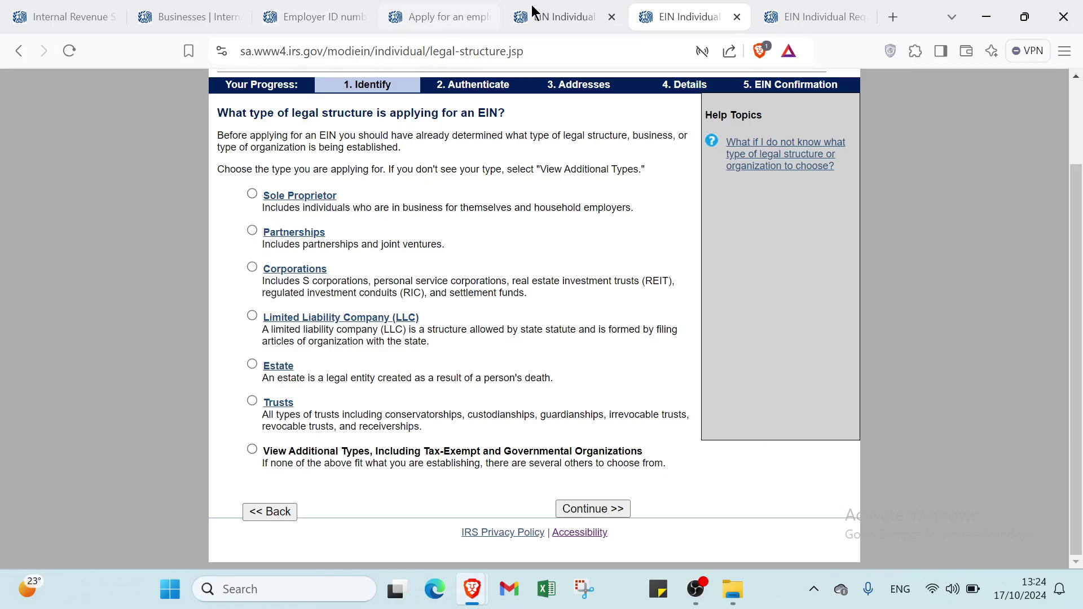
# - Open the Responsible Party form in the Authenticate stage and examine its name fields and suffix options
pyautogui.click(804, 23)
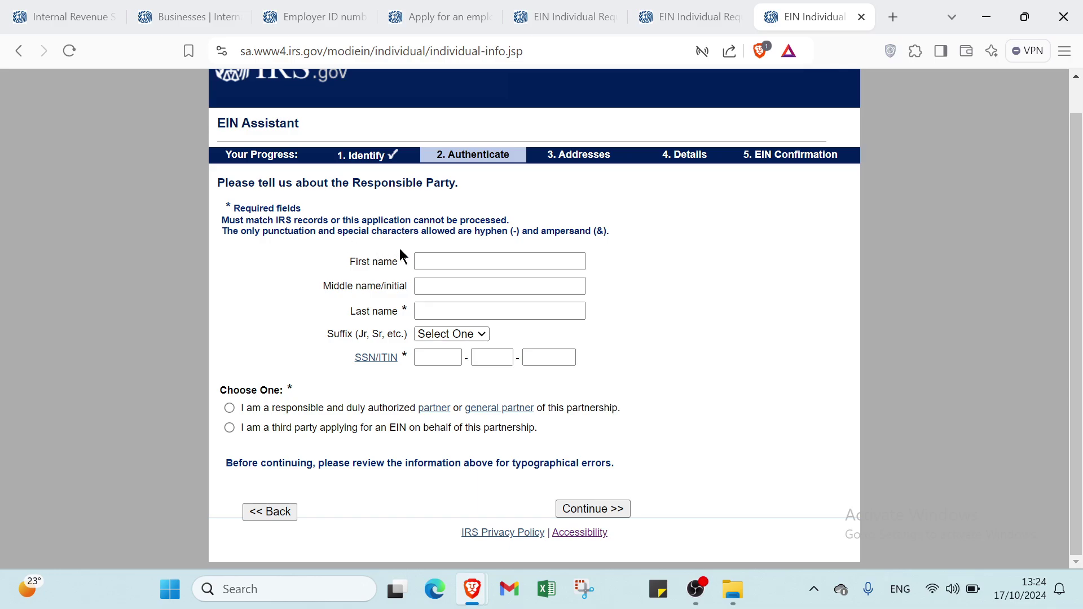
pyautogui.click(438, 257)
pyautogui.click(441, 277)
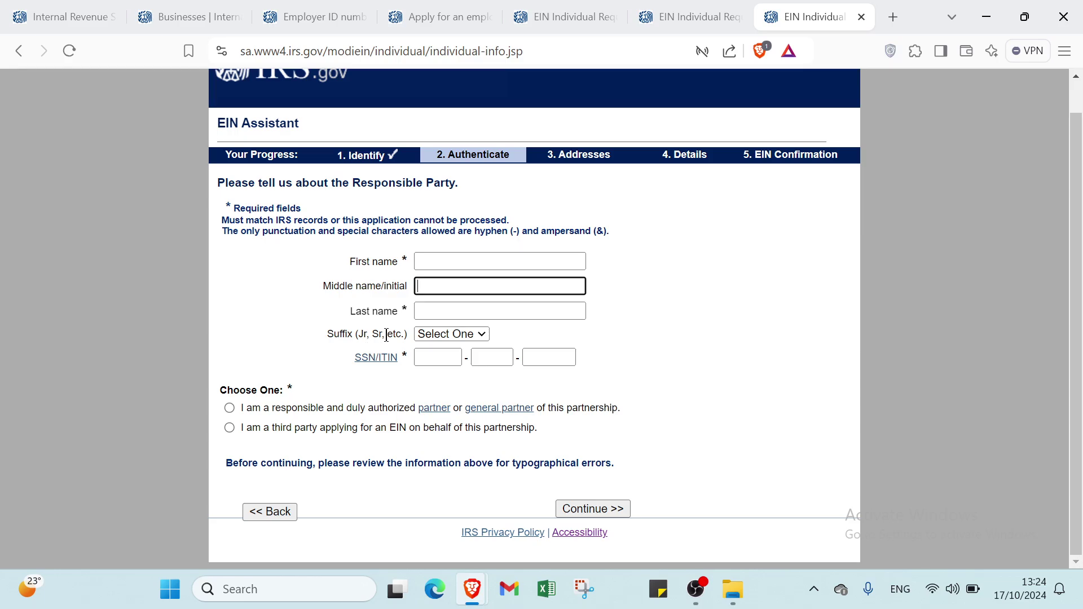
pyautogui.click(431, 335)
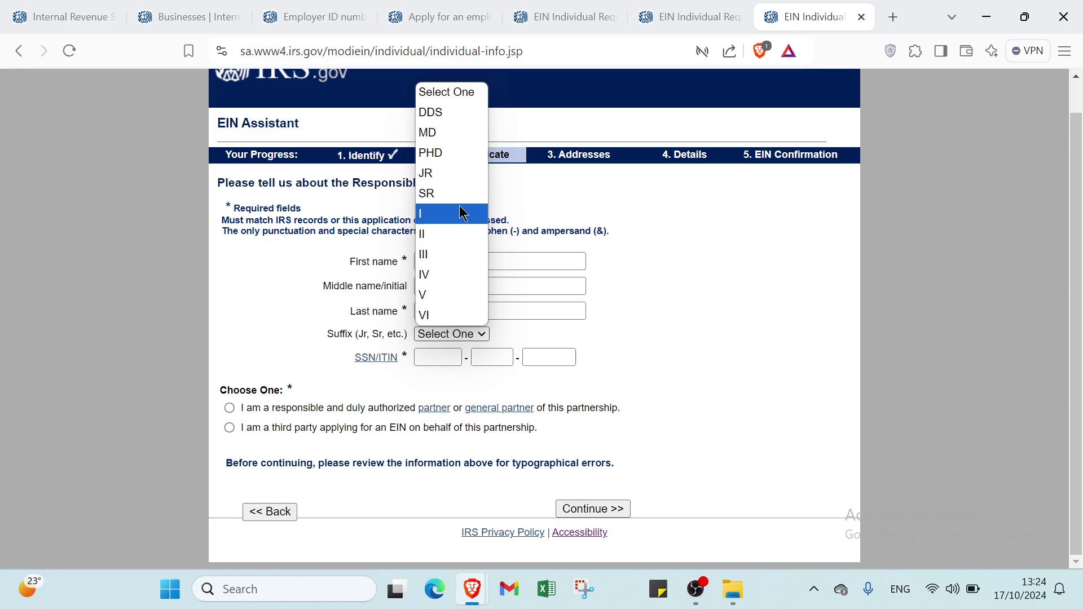
pyautogui.click(654, 309)
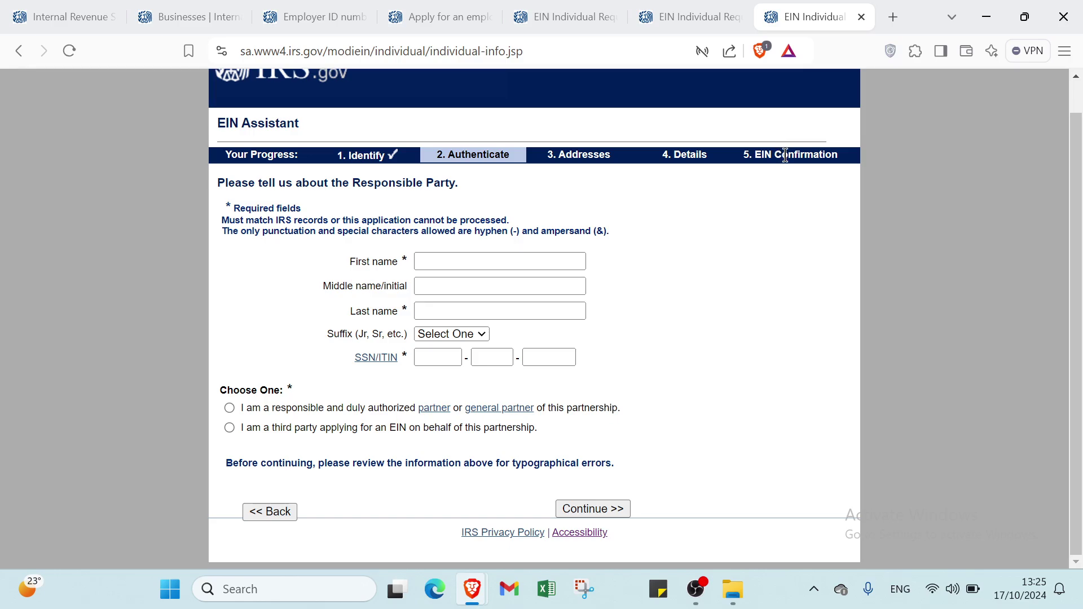
# - Return to the IRS home page
pyautogui.click(51, 22)
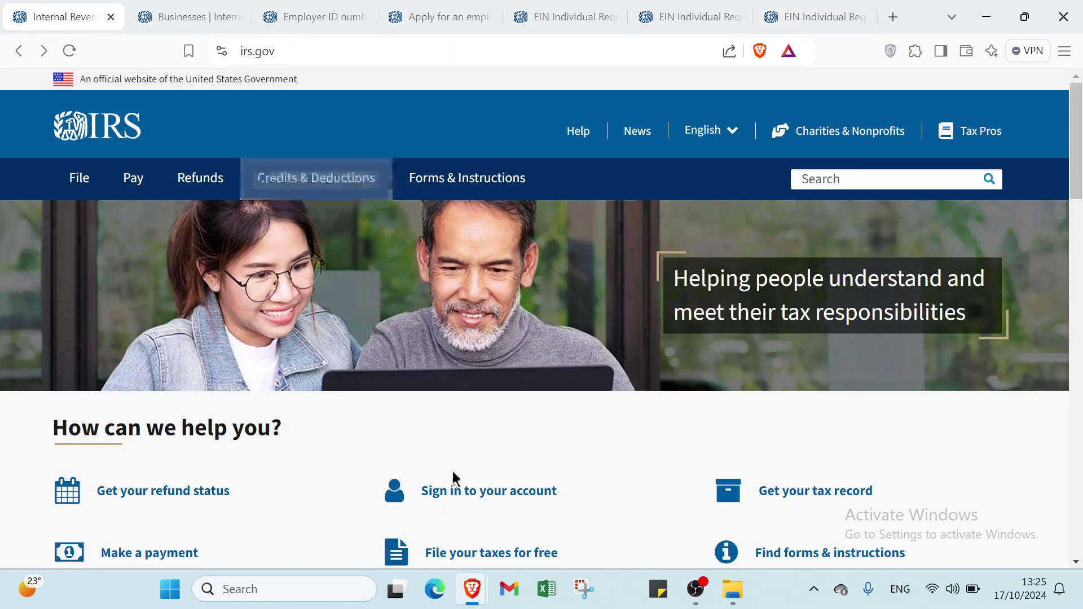
pyautogui.moveTo(220, 159)
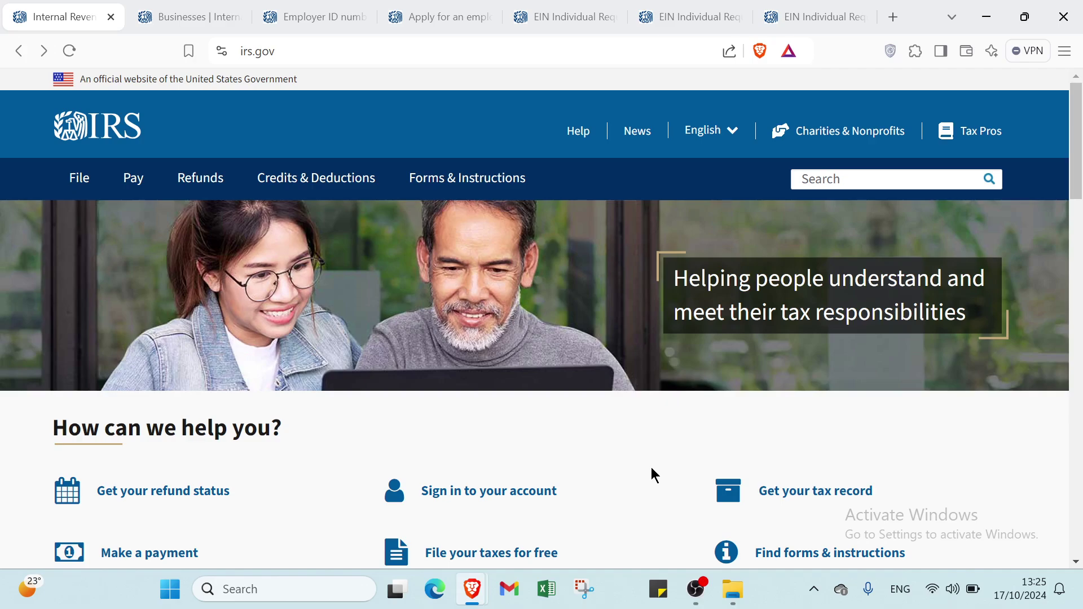
# - Survey the IRS home page's help links and news section, browsing back through the Tools & applications carousel to the IRS Free File card
pyautogui.scroll(-4, 651, 467)
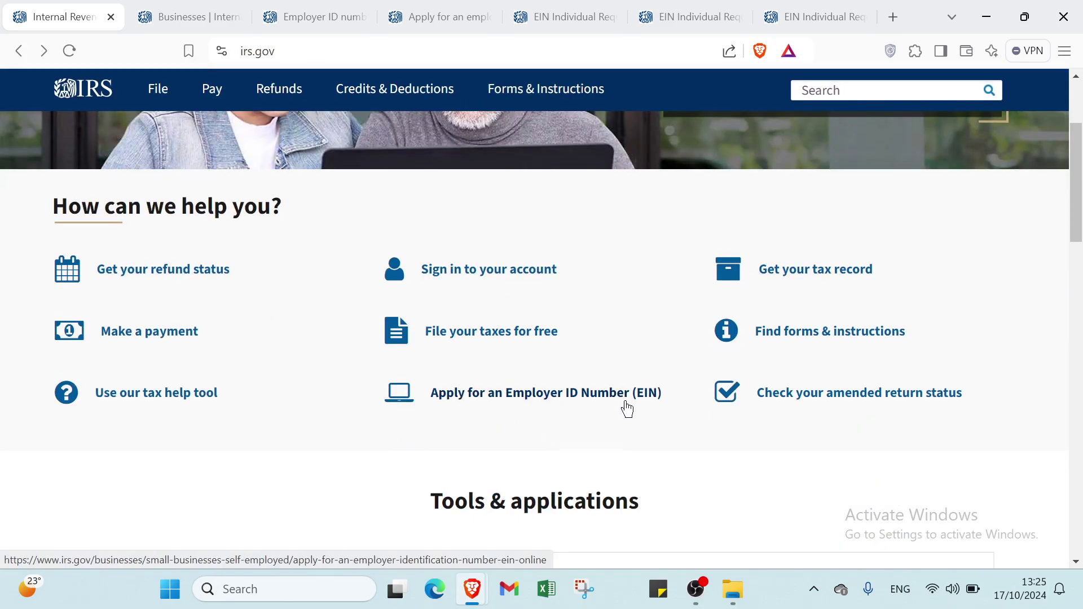
pyautogui.scroll(-1, 715, 407)
pyautogui.scroll(-8, 713, 404)
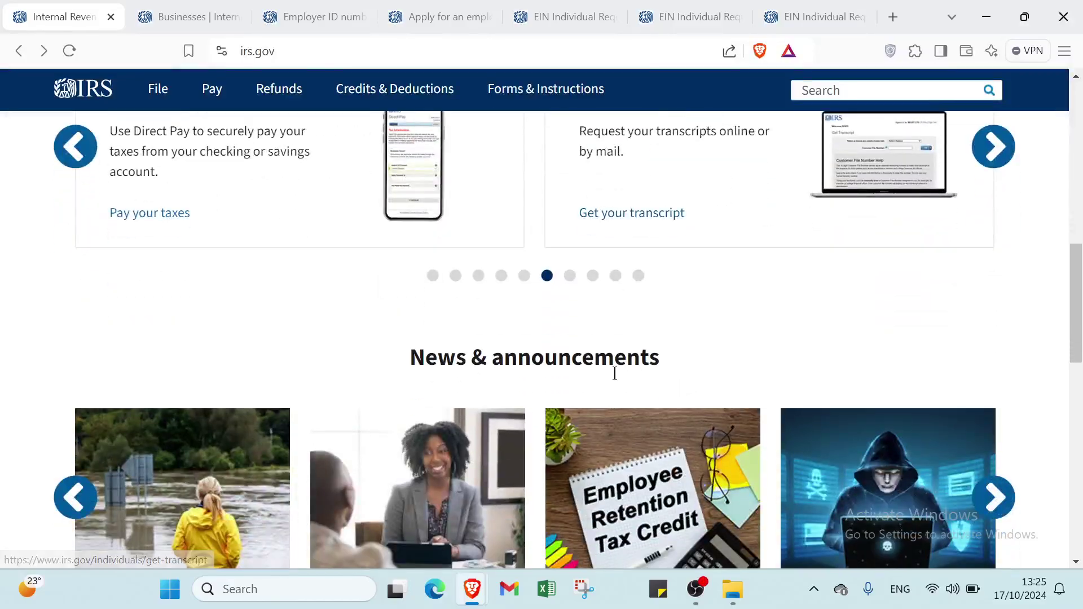
pyautogui.scroll(4, 614, 372)
pyautogui.scroll(-1, 564, 400)
pyautogui.click(67, 430)
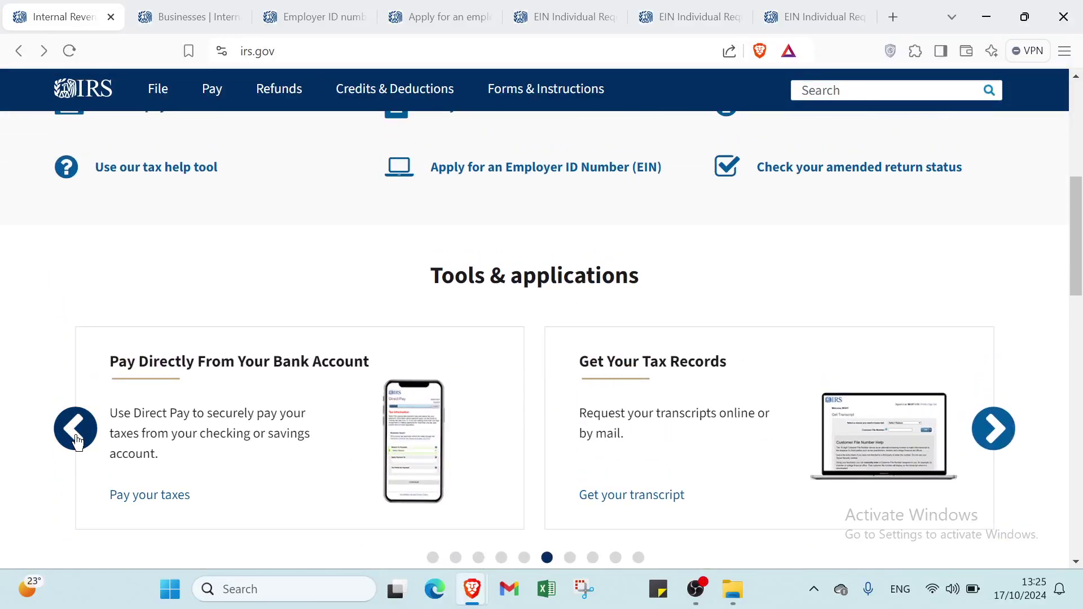
pyautogui.click(78, 440)
pyautogui.click(79, 440)
pyautogui.click(79, 440)
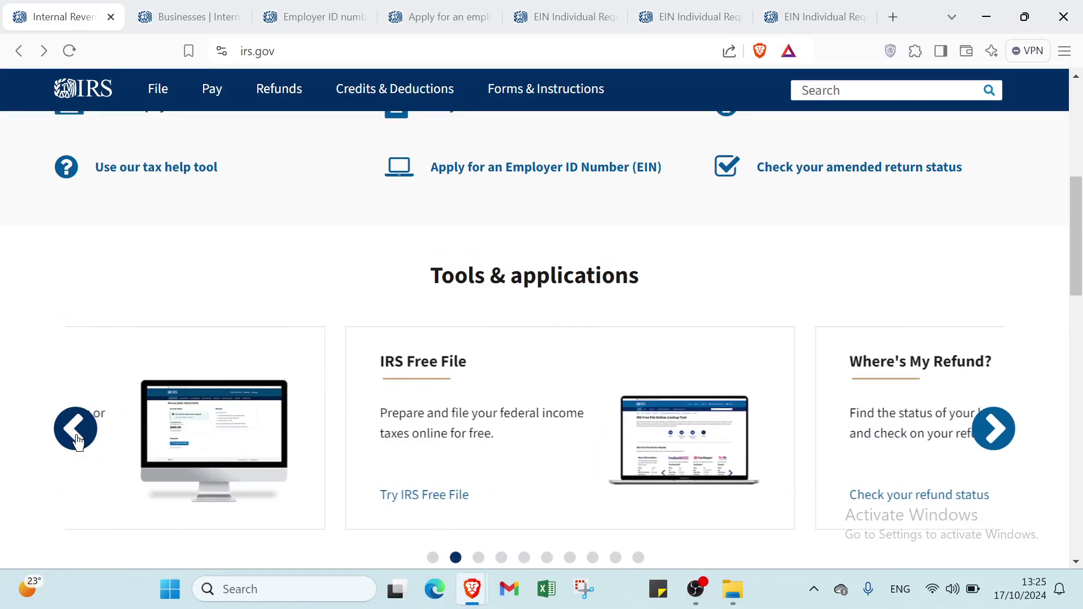
pyautogui.scroll(-10, 549, 420)
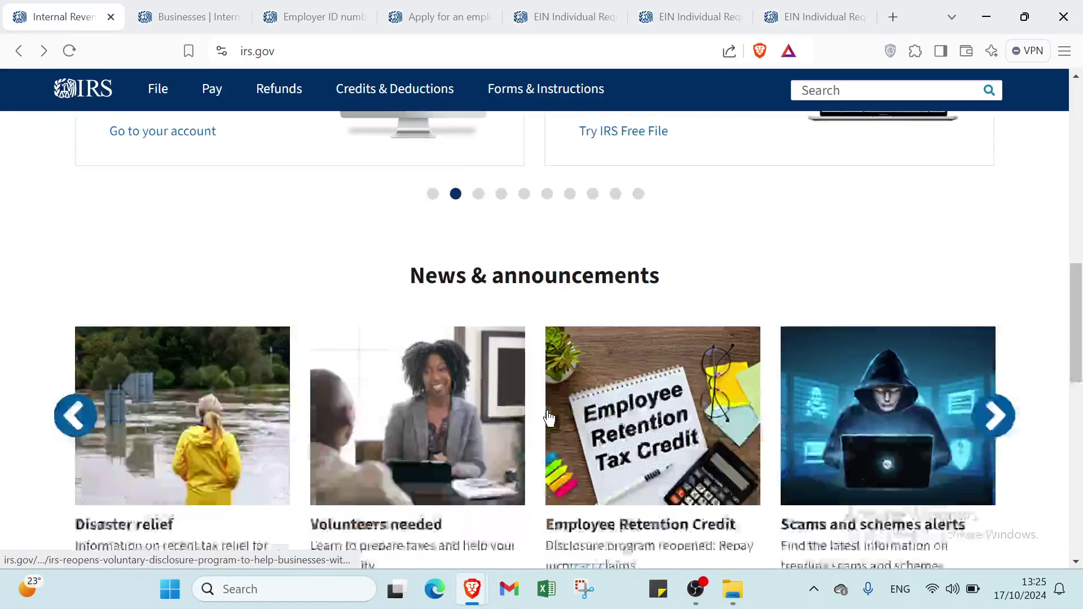
pyautogui.scroll(3, 544, 416)
pyautogui.scroll(10, 549, 416)
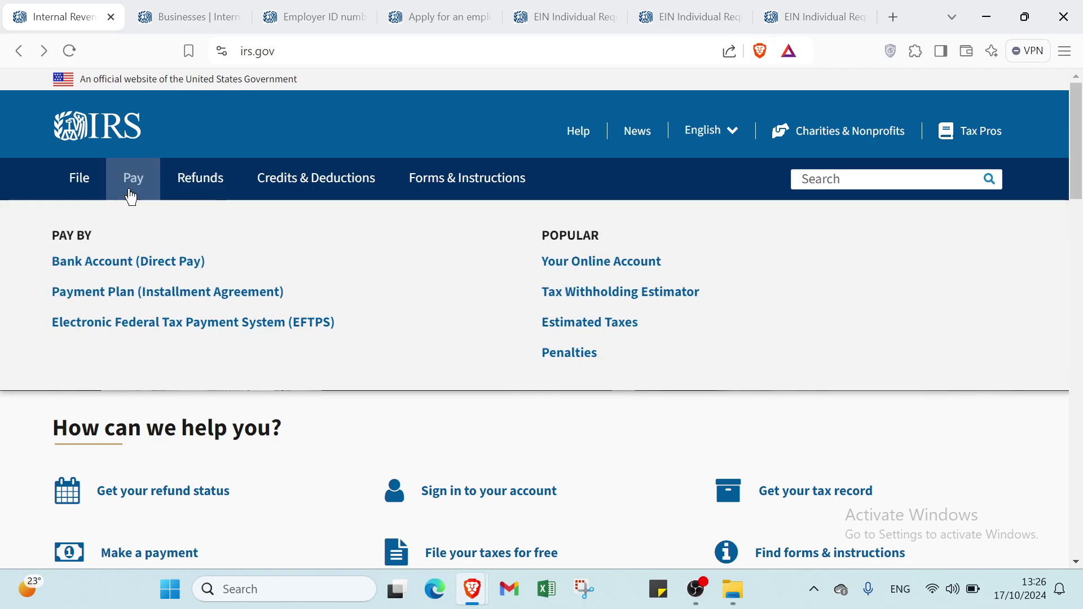
# - Examine the links offered under the site's File, Pay, Credits & Deductions, and Forms & Instructions categories
pyautogui.moveTo(85, 186)
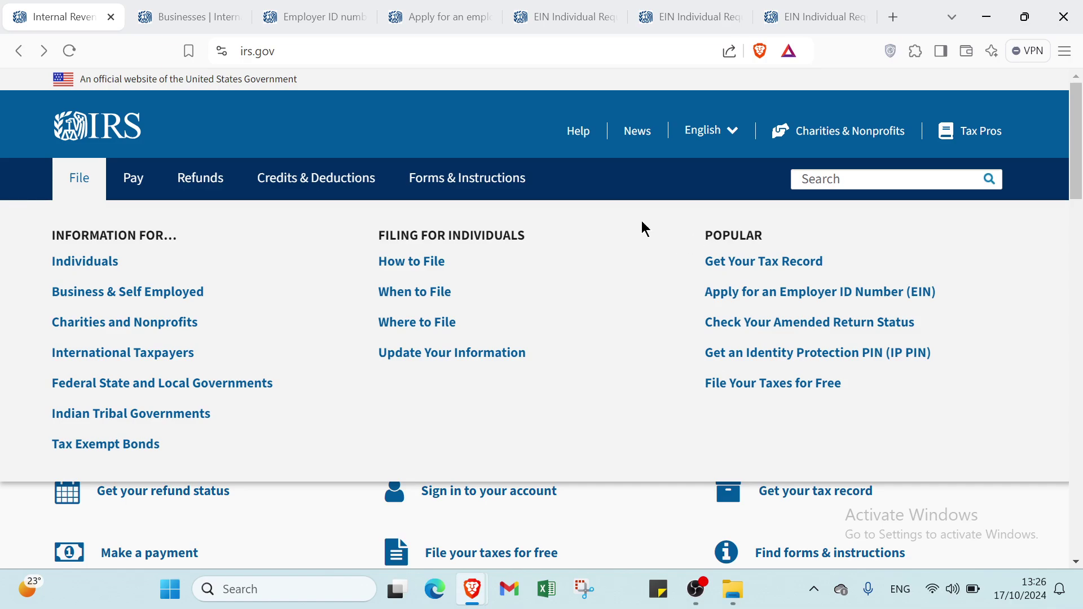
pyautogui.moveTo(134, 195)
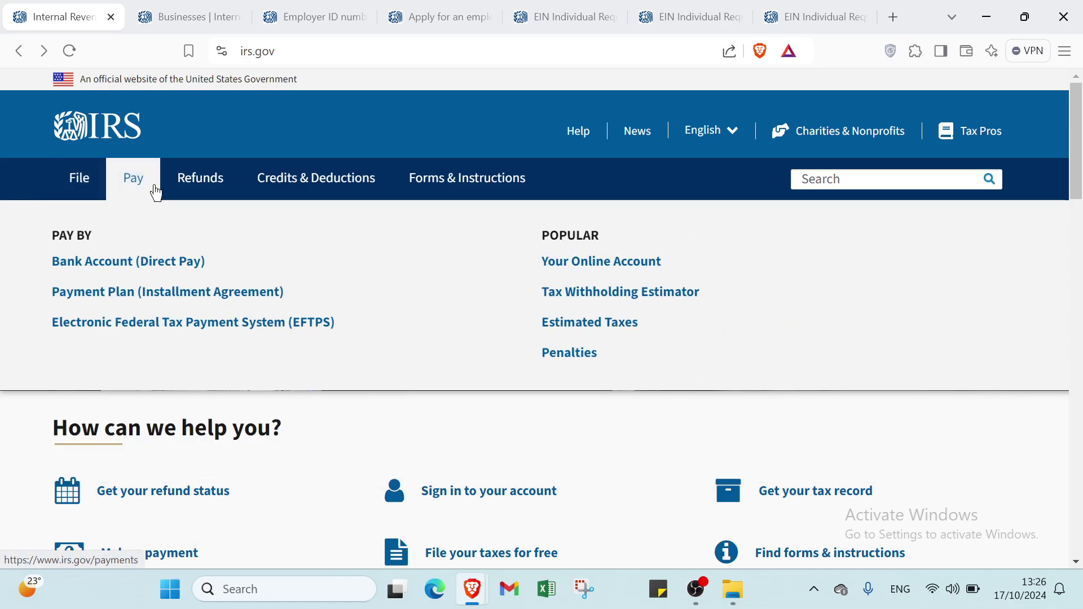
pyautogui.moveTo(308, 193)
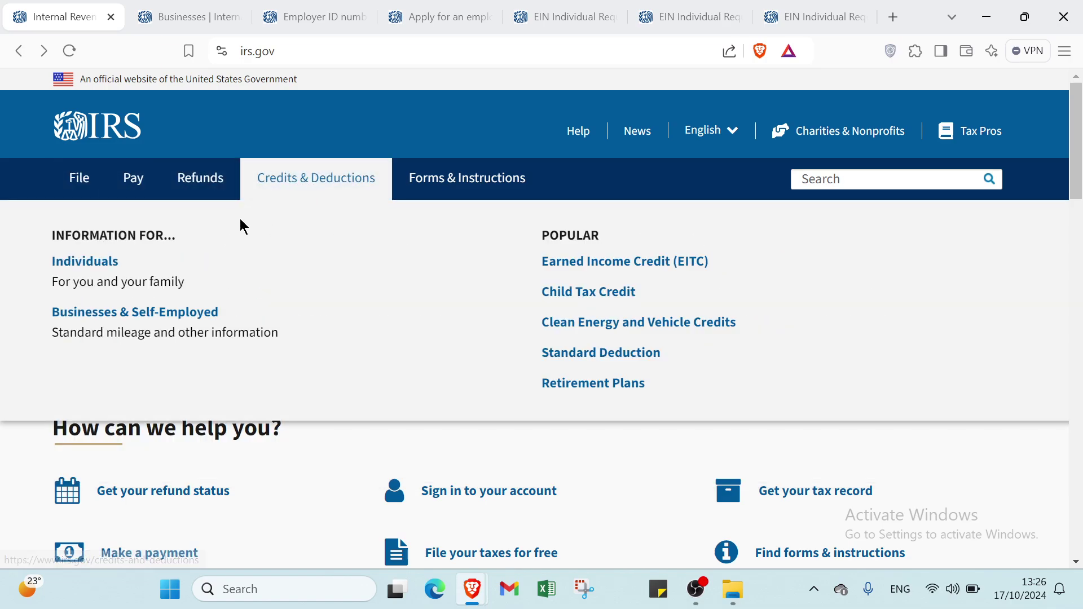
pyautogui.moveTo(435, 181)
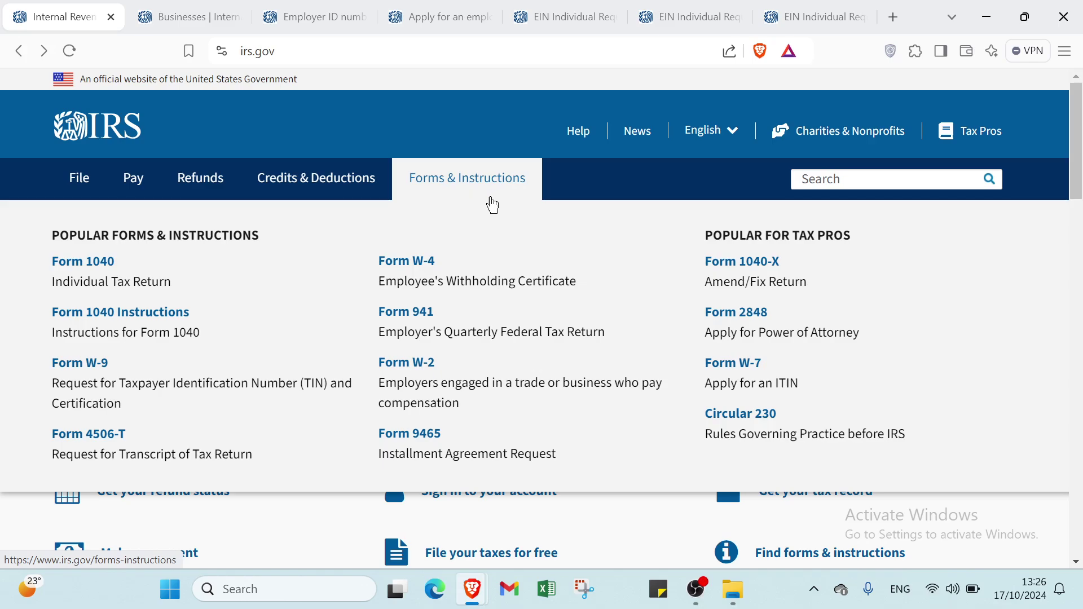